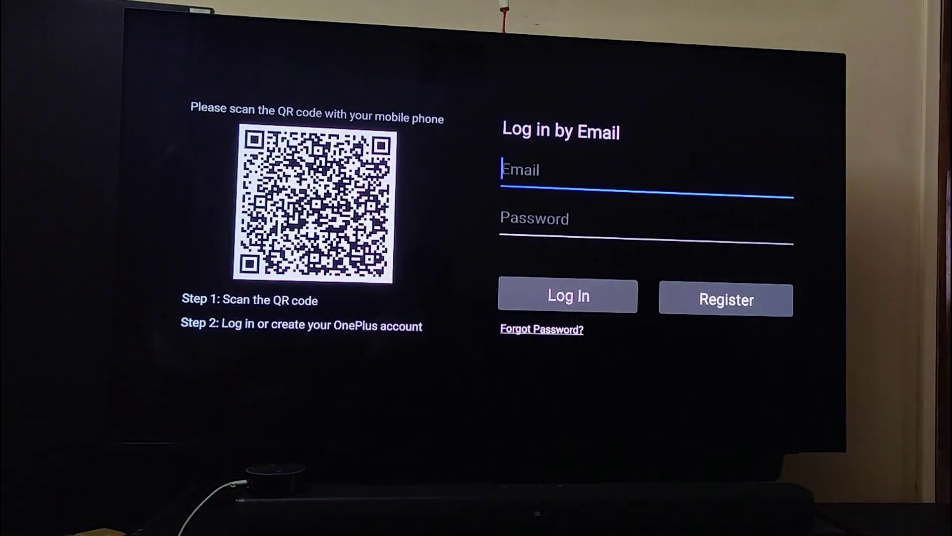
Submit the OnePlus account email and password, then return to the password field
key(Return)
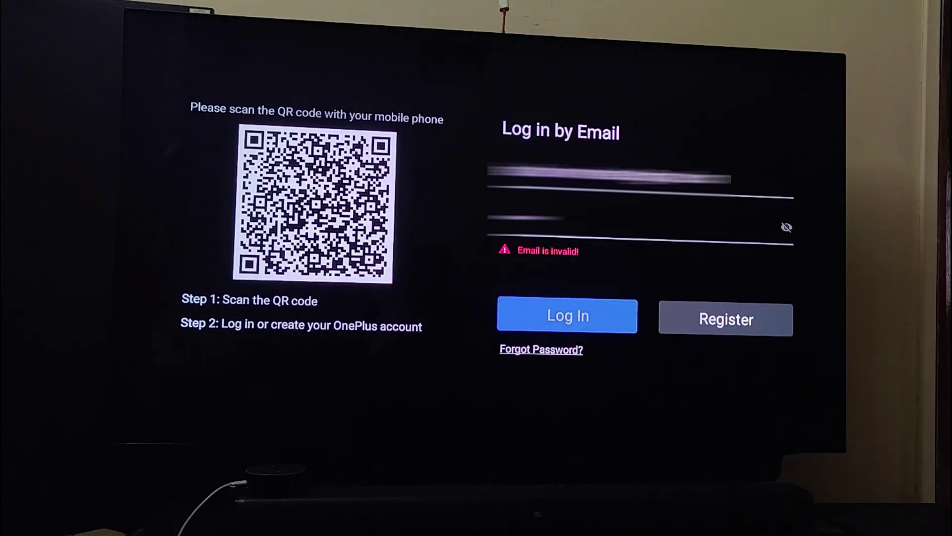
key(Up)
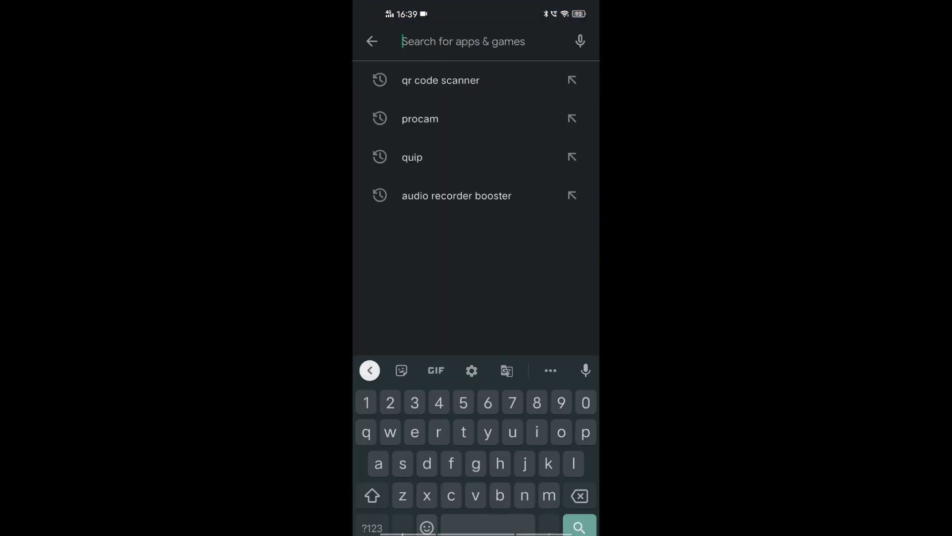
text(qr co)
Find and open the QR & Barcode Reader app from a 'qr code scanner' Play Store search
click(440, 81)
click(469, 128)
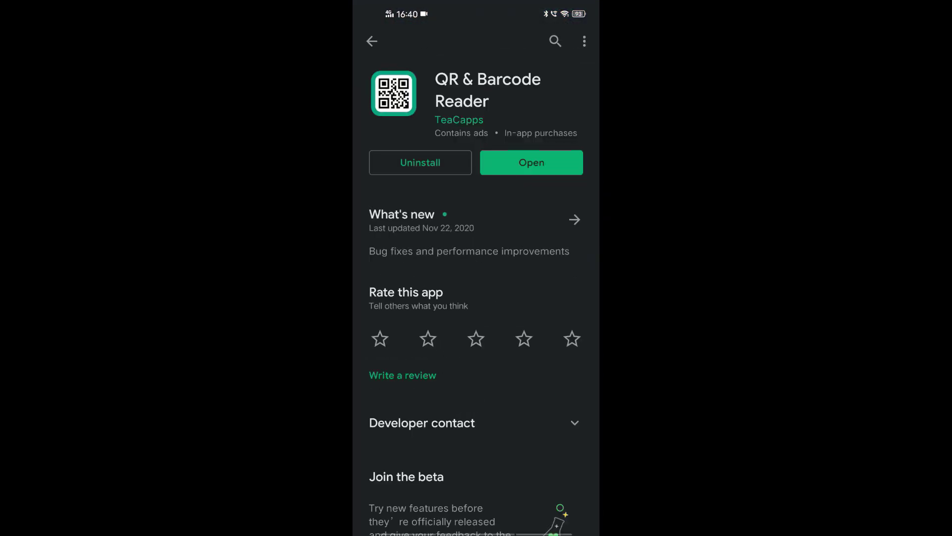
click(548, 162)
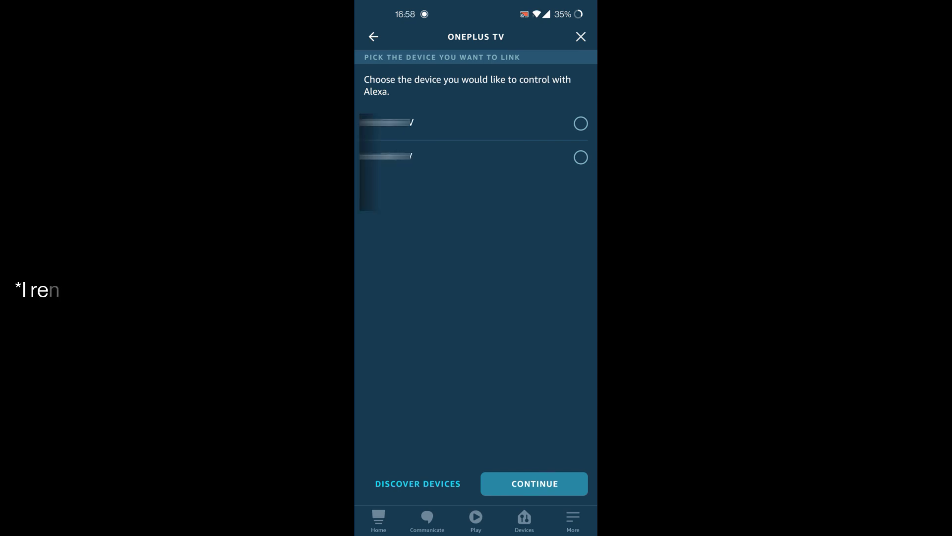
Link Android TV to the Echo Dot in the OnePlus TV skill
click(581, 157)
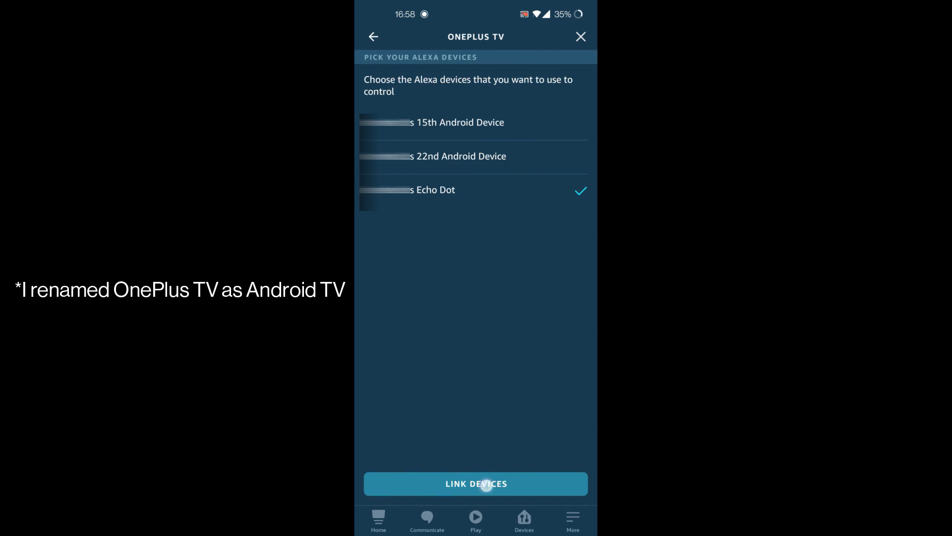
click(476, 484)
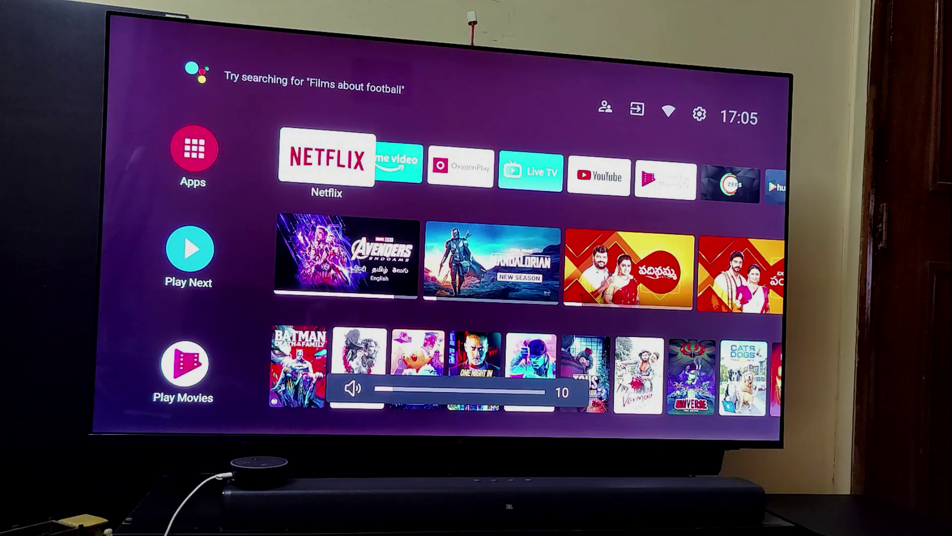
Mute the TV sound while the mountain landscape video plays
key(XF86AudioMute)
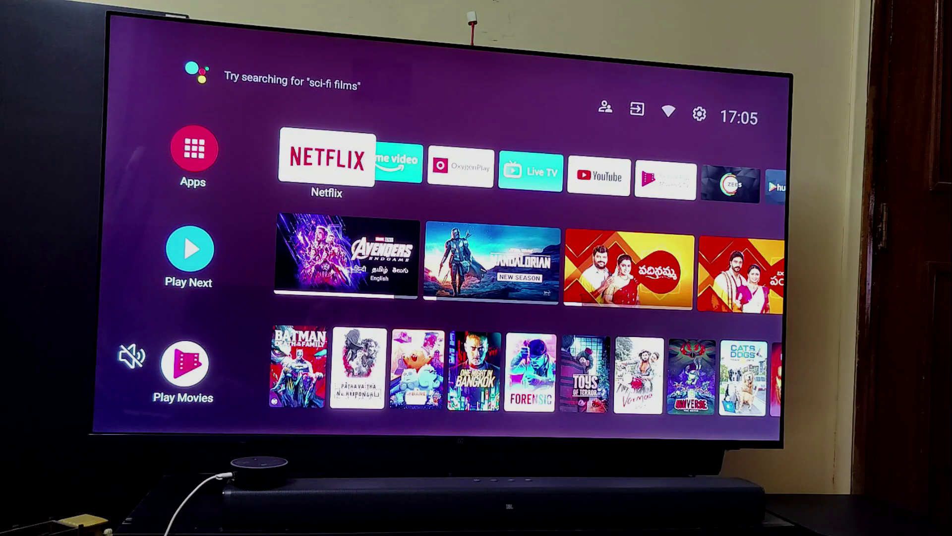